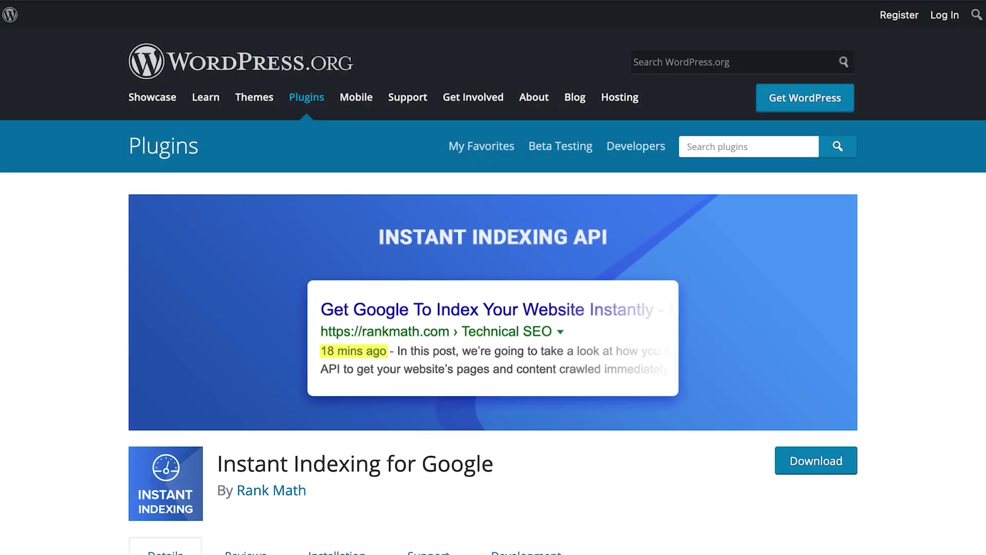
# Step: Enable Rank Math's Instant Indexing module and review its Bing-only settings page
pyautogui.scroll(-4, 493, 278)
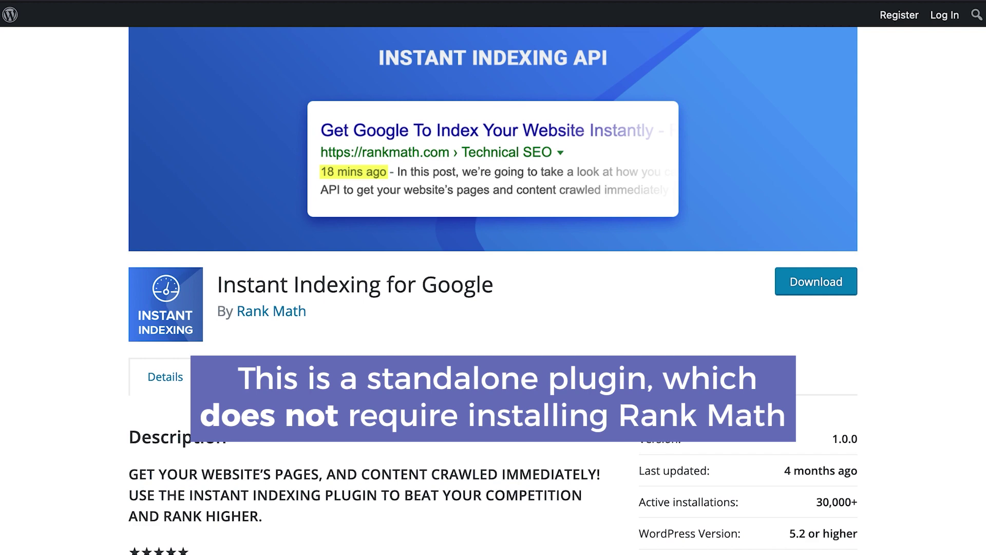
pyautogui.click(801, 415)
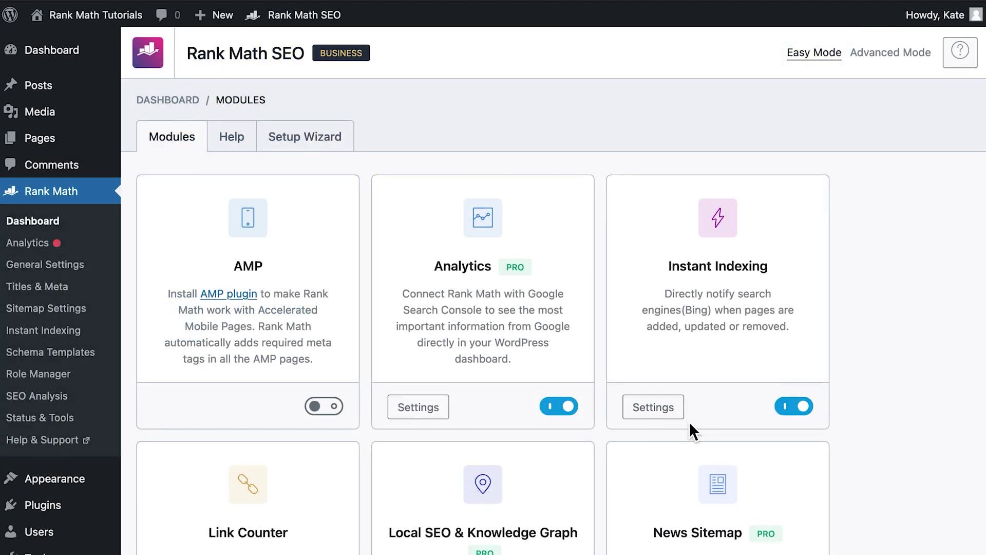
pyautogui.click(668, 415)
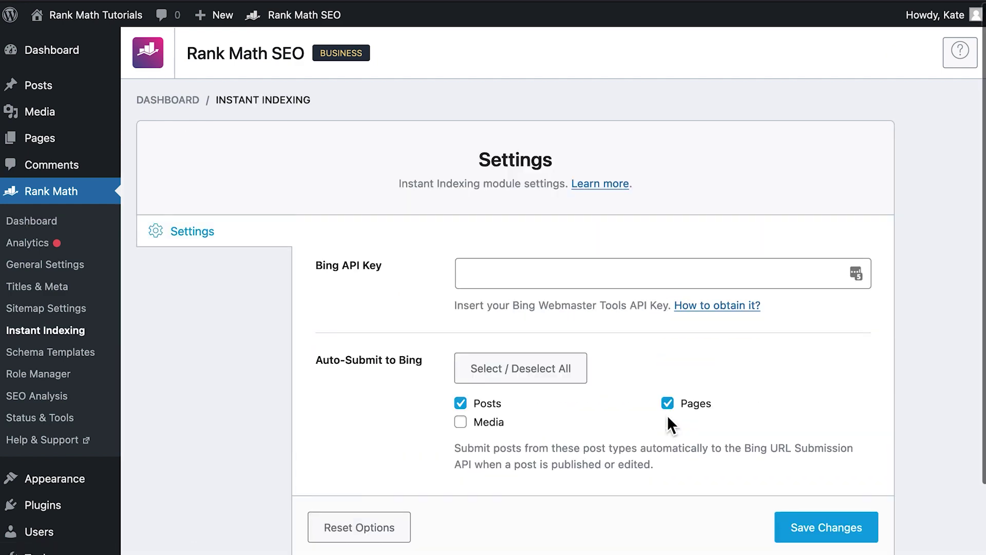
pyautogui.scroll(-3, 763, 482)
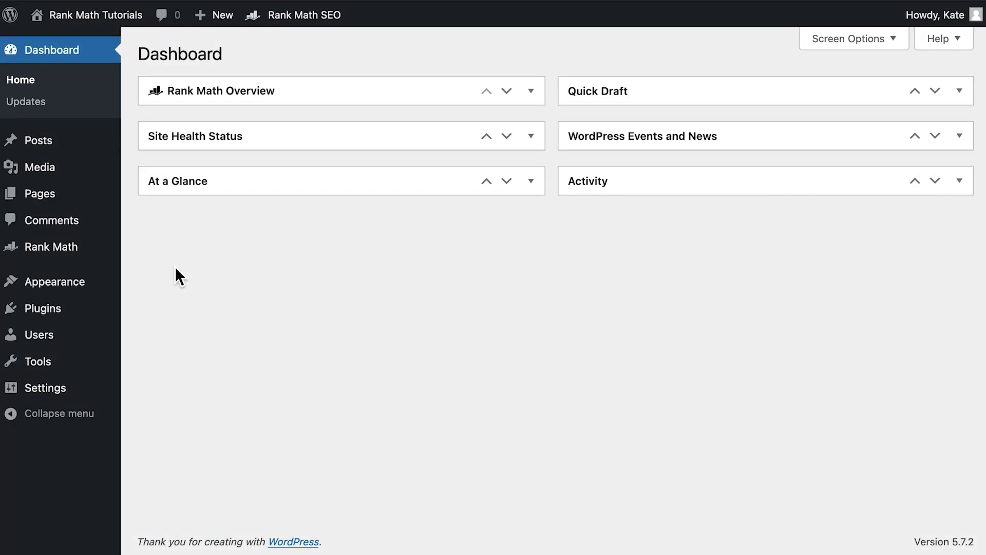
# Step: Search plugins for 'instant indexing', then install and activate Instant Indexing for Google
pyautogui.moveTo(120, 316)
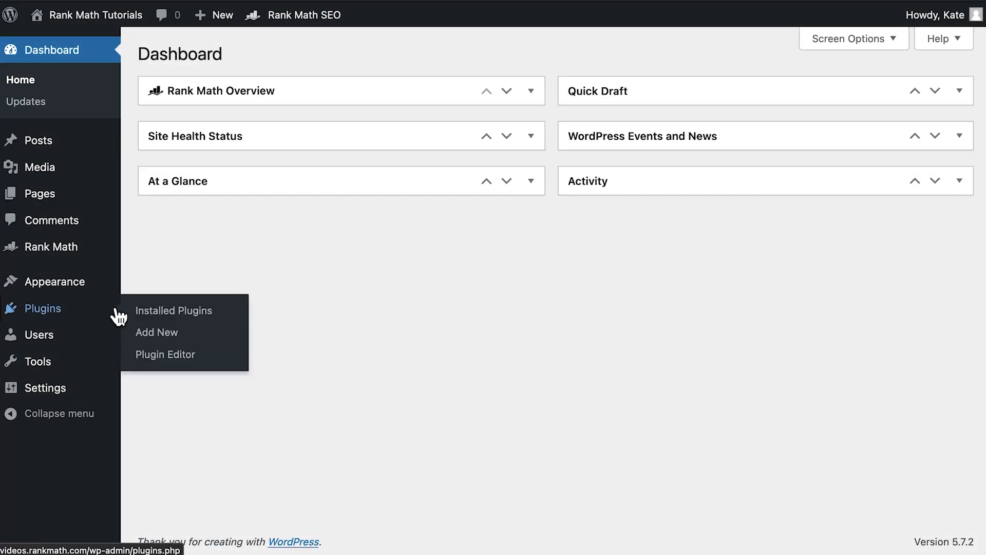
pyautogui.click(137, 342)
pyautogui.click(810, 101)
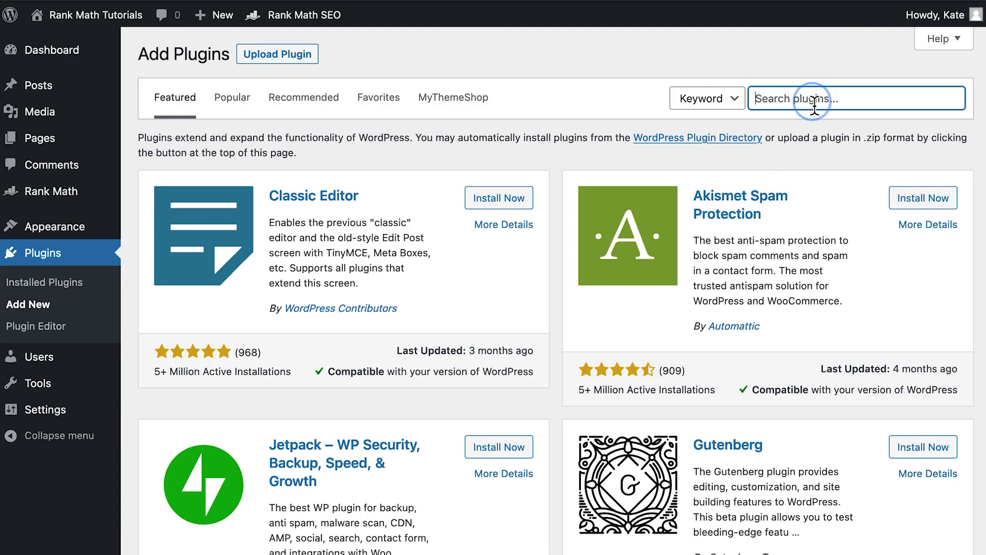
pyautogui.write('instant indexing')
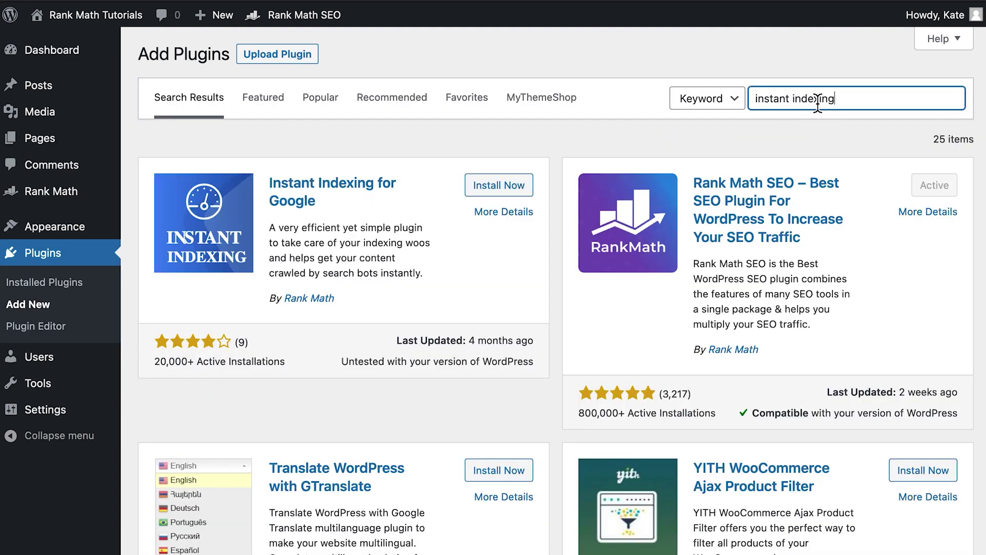
pyautogui.click(533, 193)
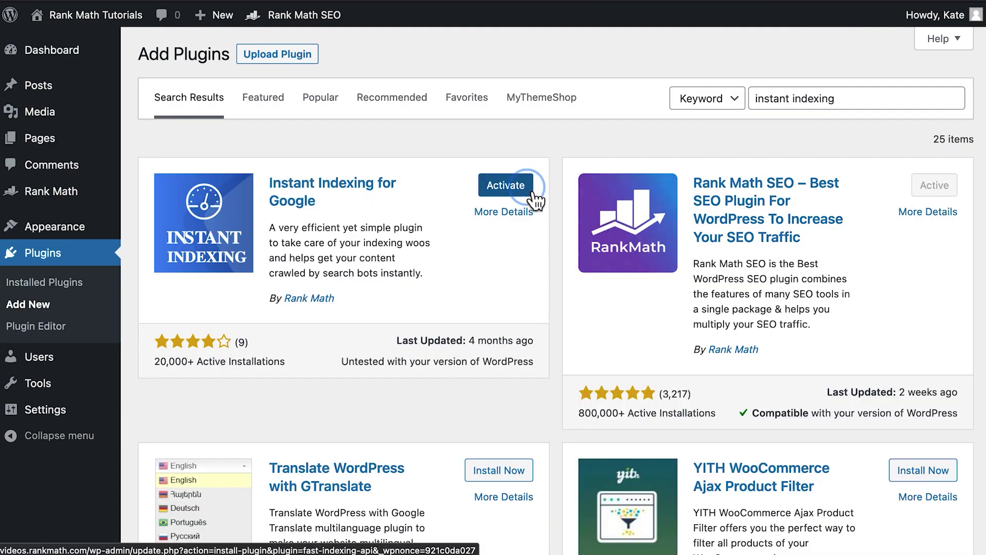
pyautogui.click(529, 189)
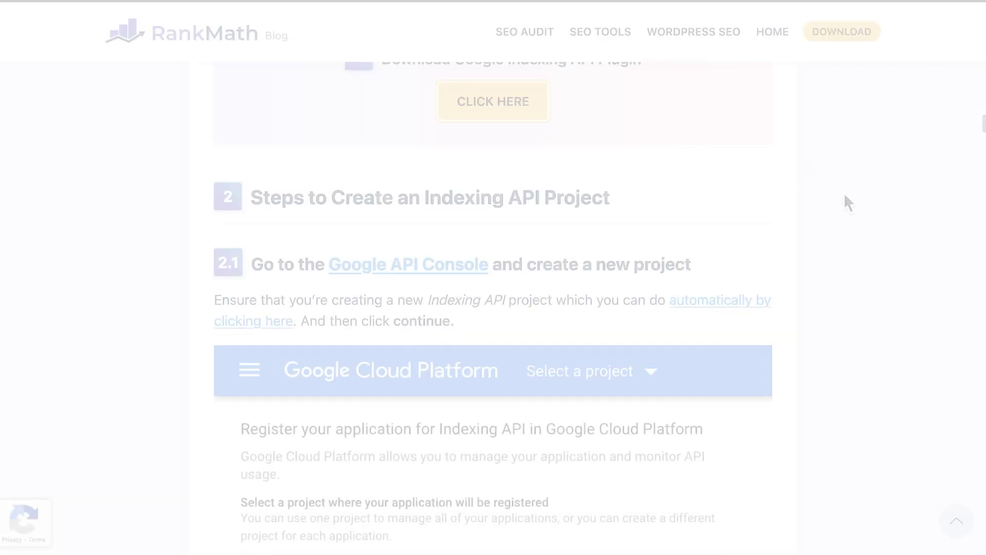
# Step: Follow the guide's step 2.1 Google API Console link to the Indexing API registration page
pyautogui.scroll(-3, 848, 203)
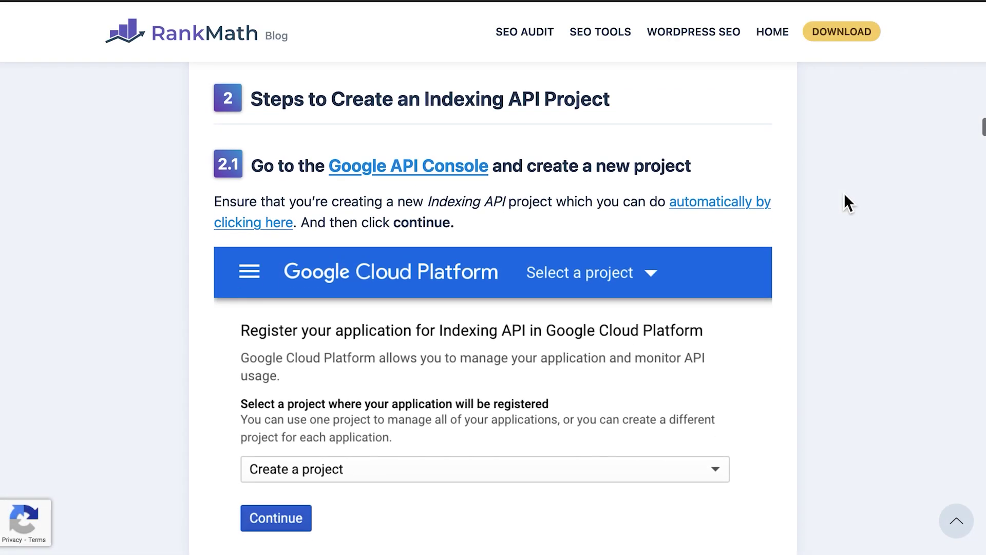
pyautogui.scroll(1, 849, 203)
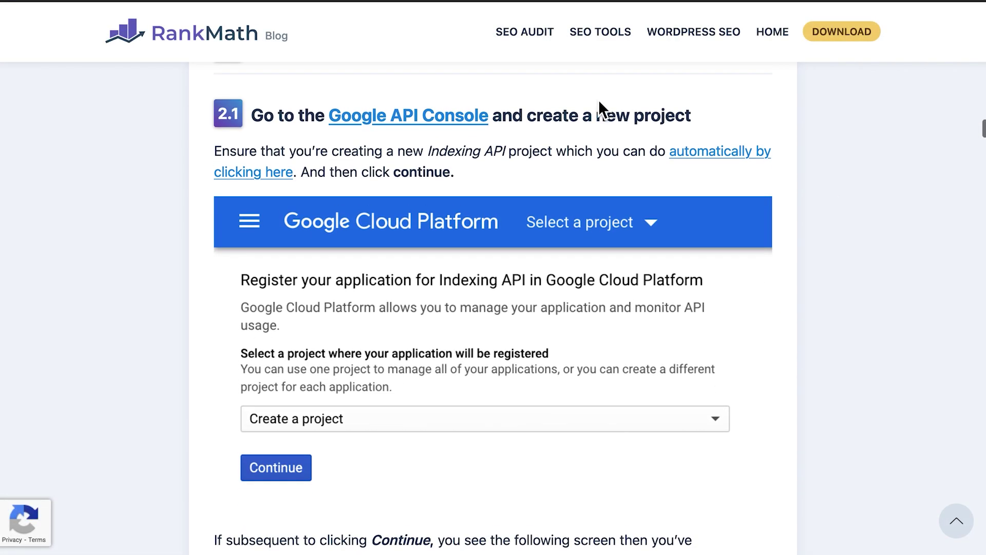
pyautogui.click(481, 129)
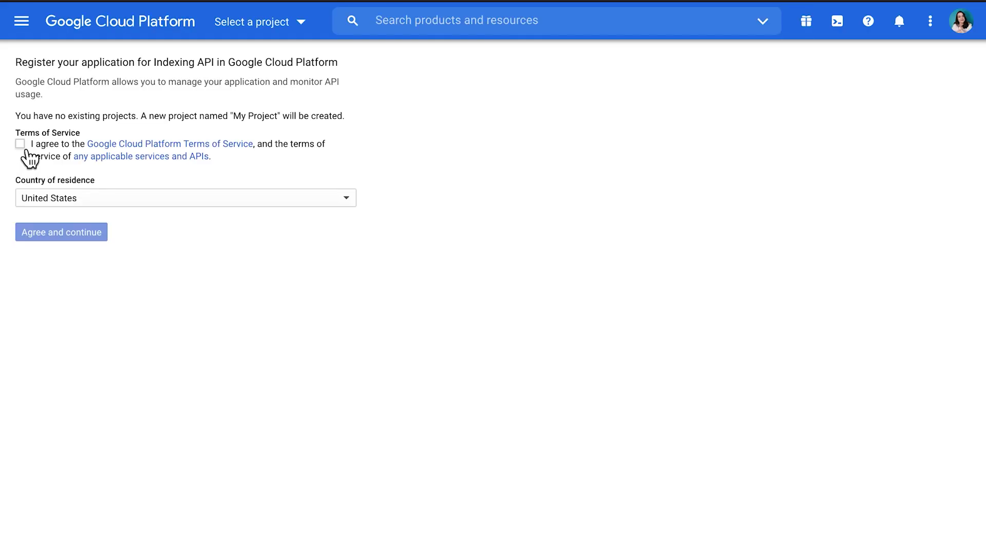
# Step: Accept the terms to create My Project with Indexing API enabled, then follow the guide's Service Account link
pyautogui.click(25, 151)
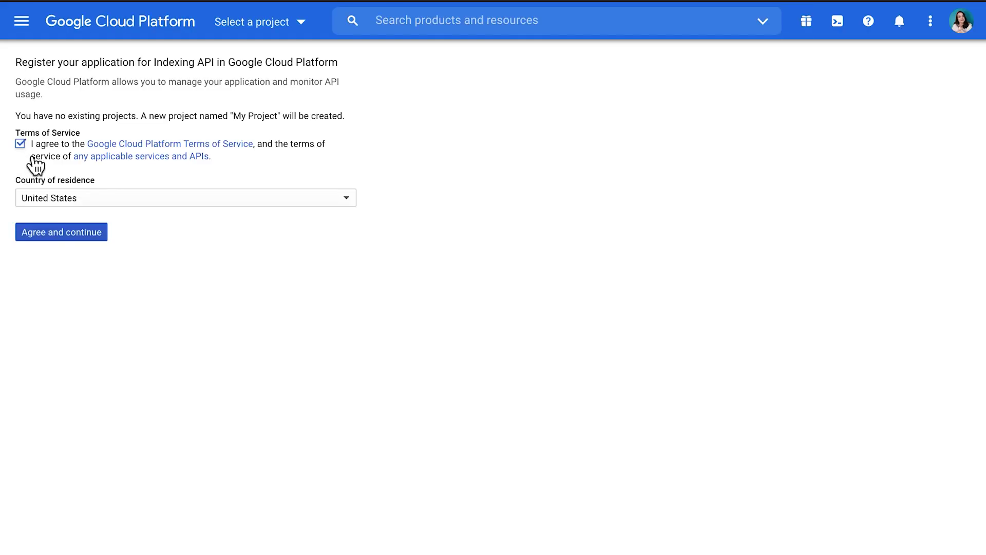
pyautogui.click(78, 237)
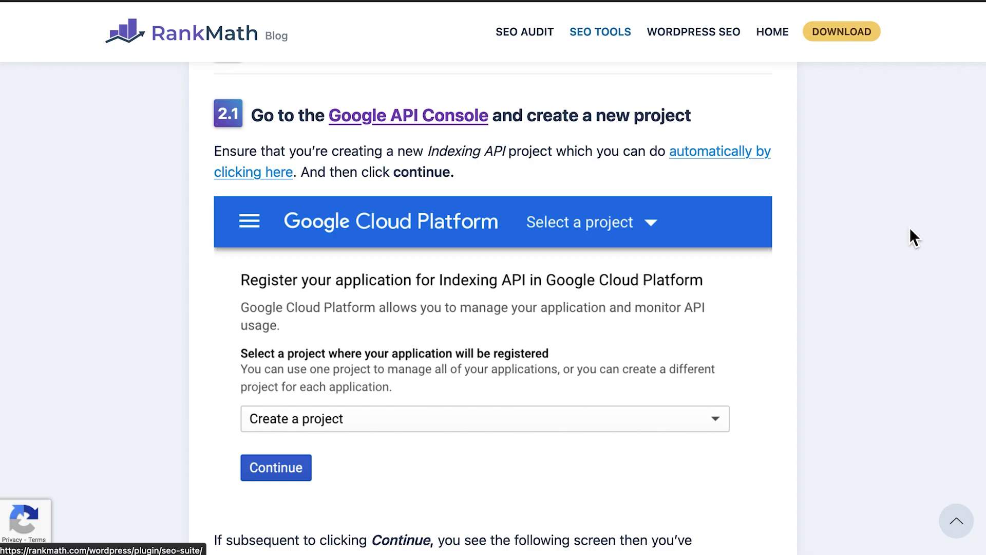
pyautogui.scroll(-8, 914, 241)
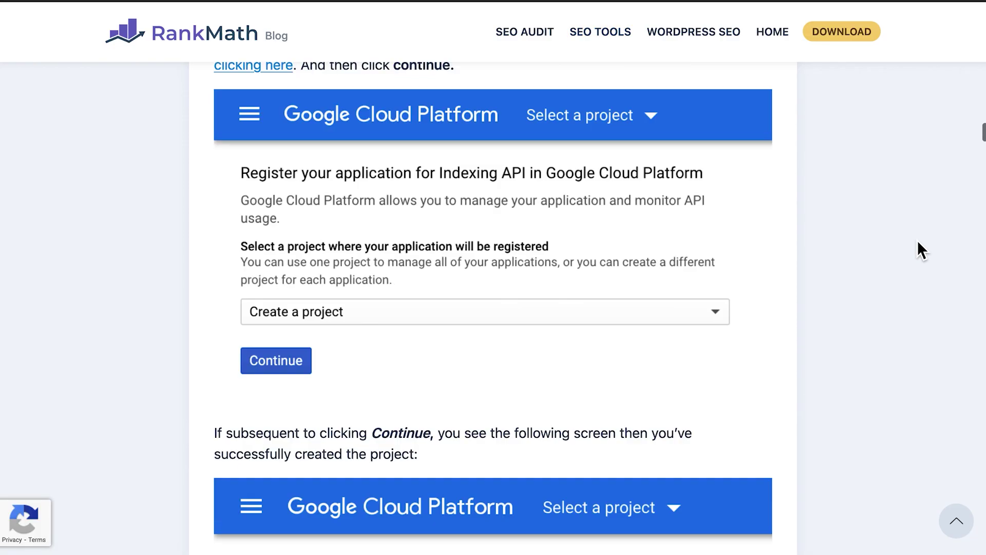
pyautogui.scroll(-7, 870, 244)
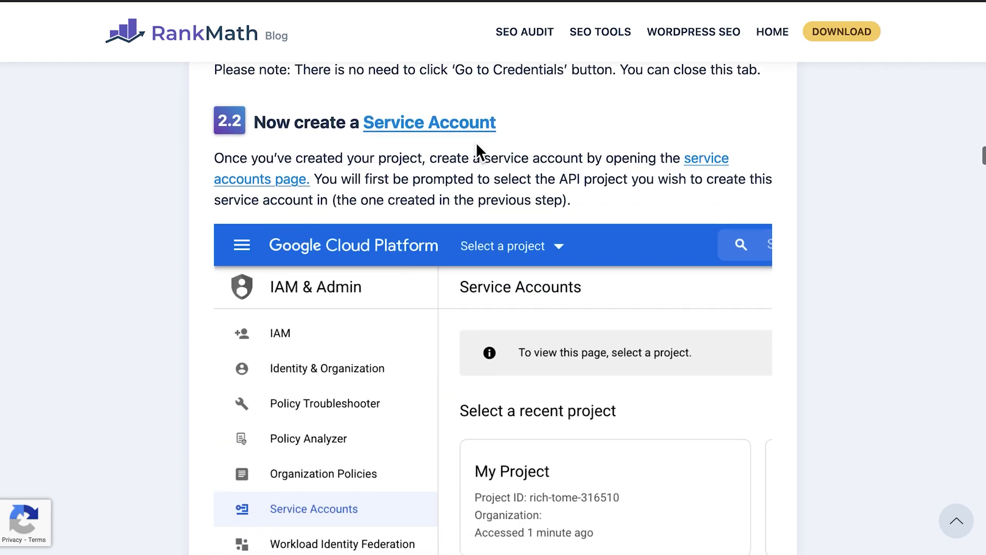
pyautogui.click(464, 124)
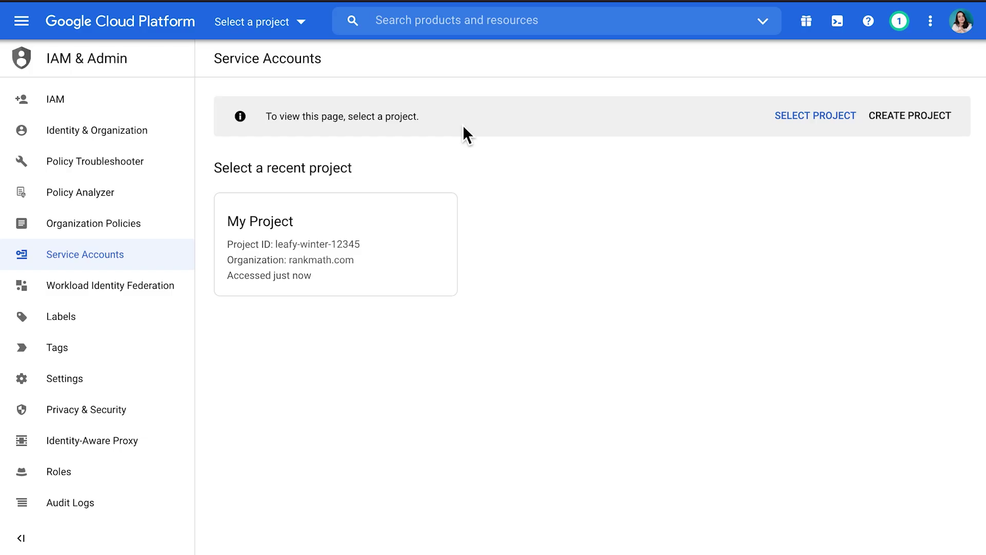
# Step: In My Project, create service account 'Video tutorial' with description 'Indexing API Service Account'
pyautogui.click(368, 237)
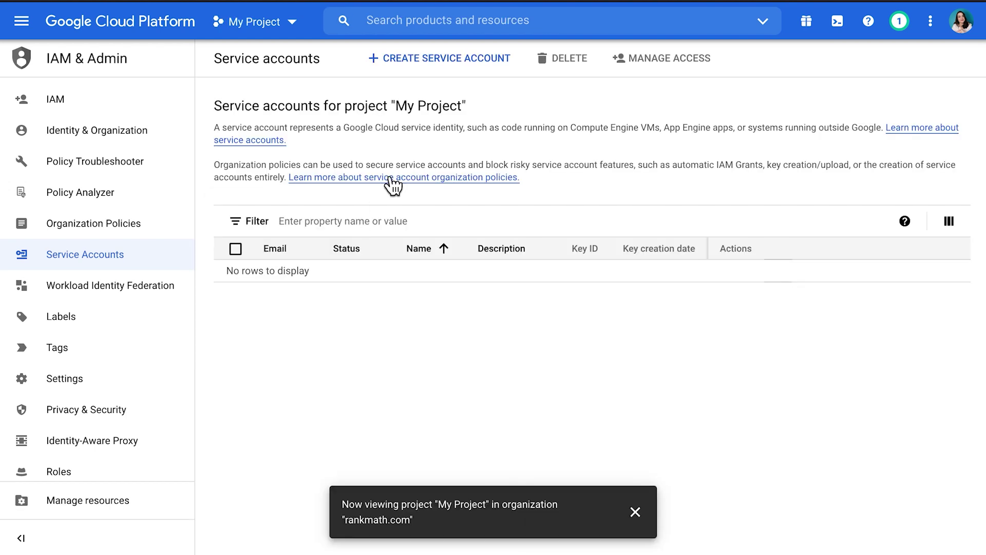
pyautogui.click(437, 69)
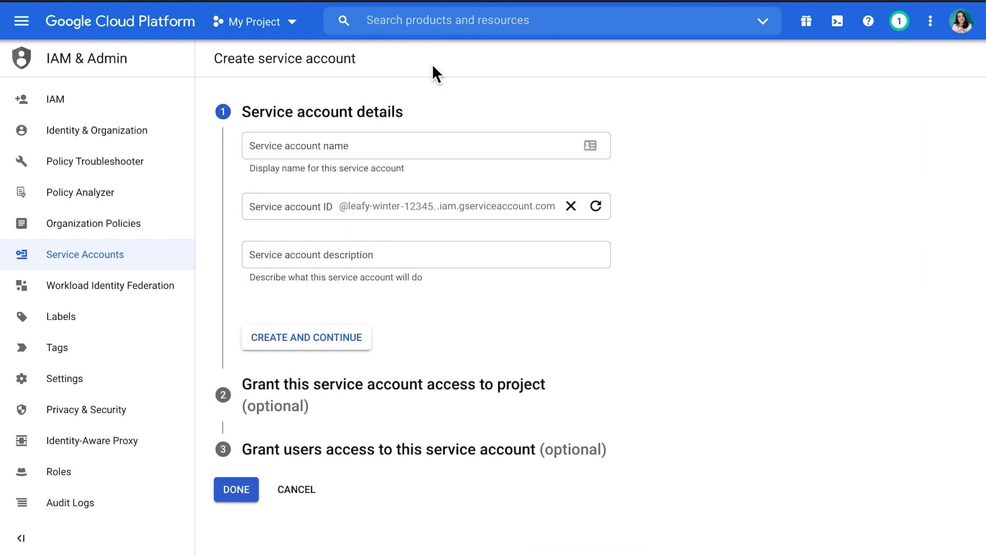
pyautogui.click(403, 147)
pyautogui.write('Video tutorial')
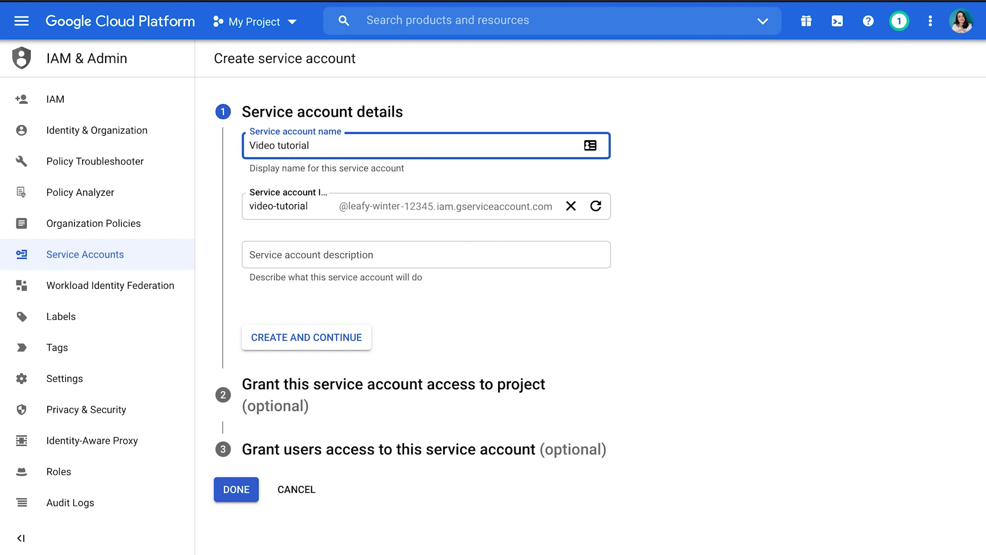
pyautogui.click(404, 251)
pyautogui.write('Indexing API Service Account')
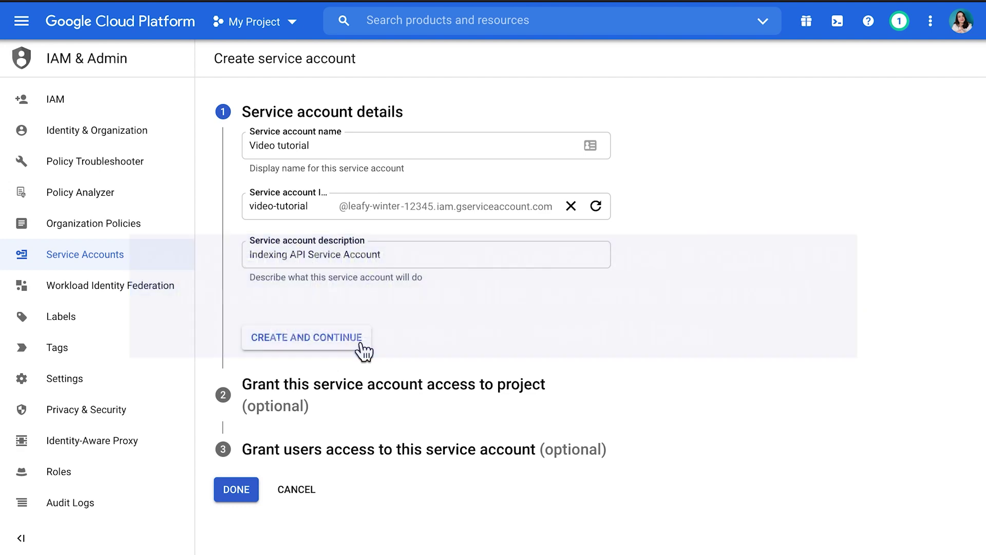
pyautogui.click(359, 347)
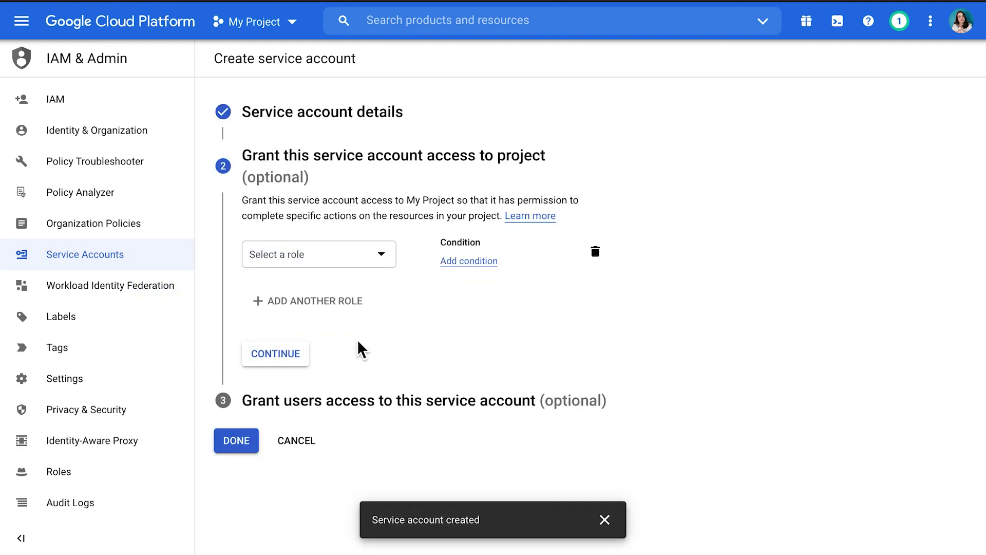
# Step: Grant the Video tutorial service account the Owner role and finish its creation
pyautogui.click(378, 260)
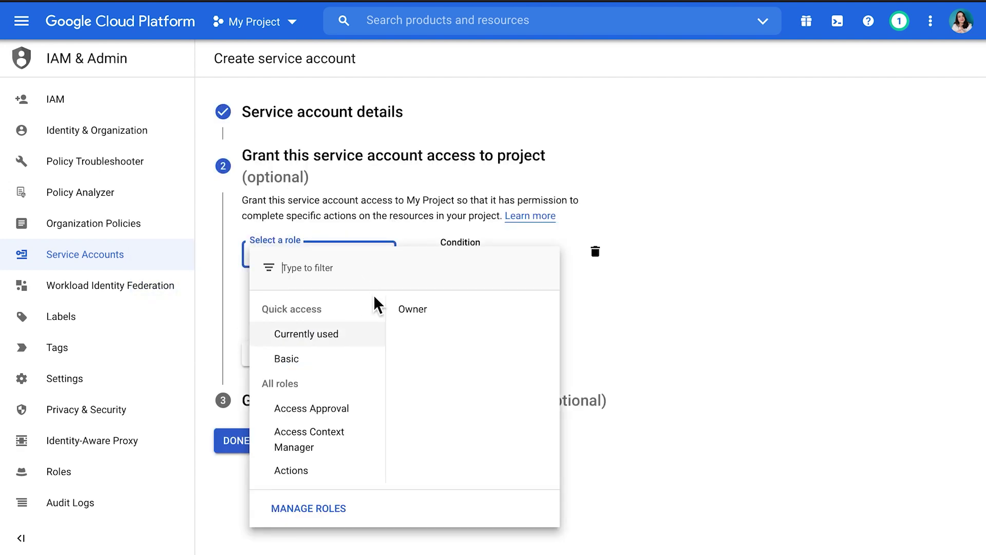
pyautogui.scroll(-4, 360, 359)
pyautogui.scroll(4, 324, 352)
pyautogui.click(334, 268)
pyautogui.write('owner')
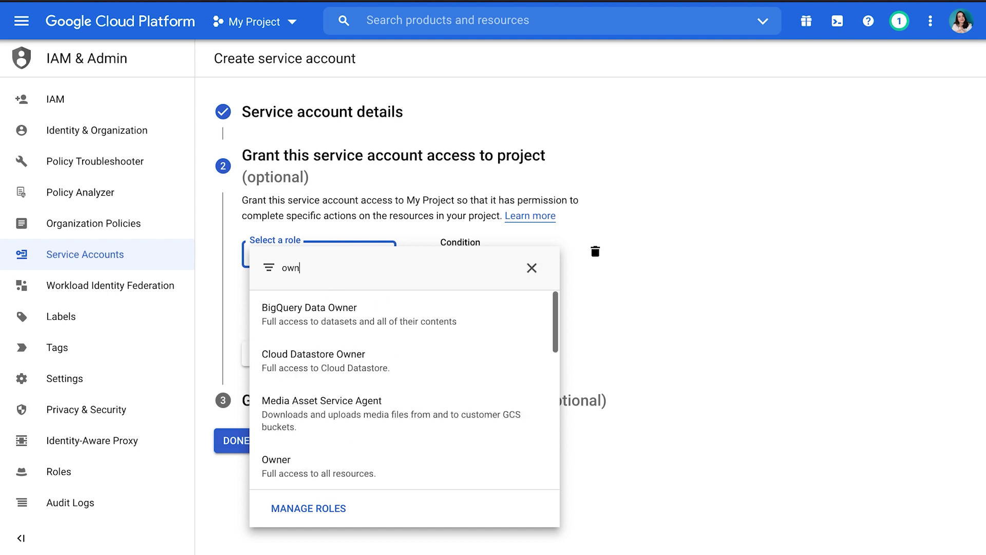
pyautogui.click(327, 413)
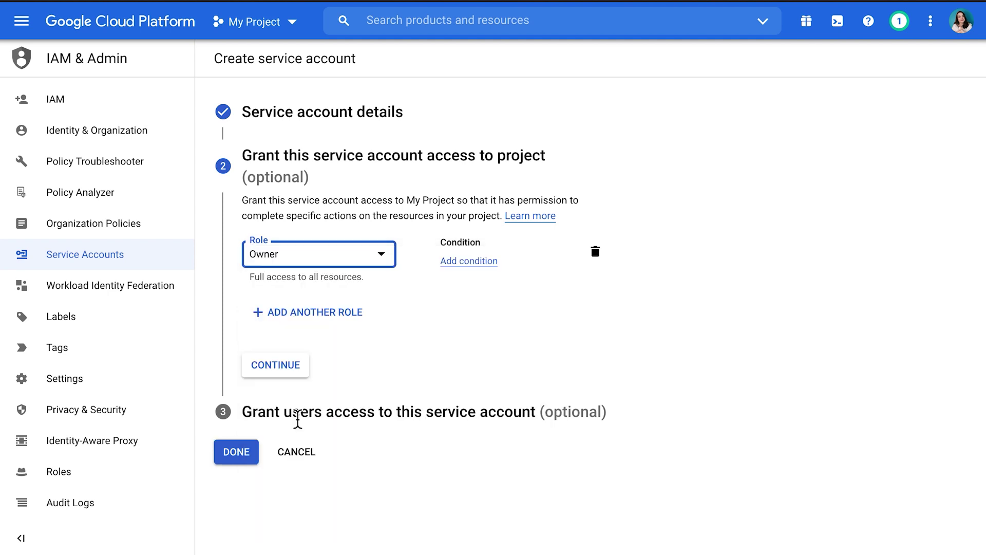
pyautogui.click(275, 370)
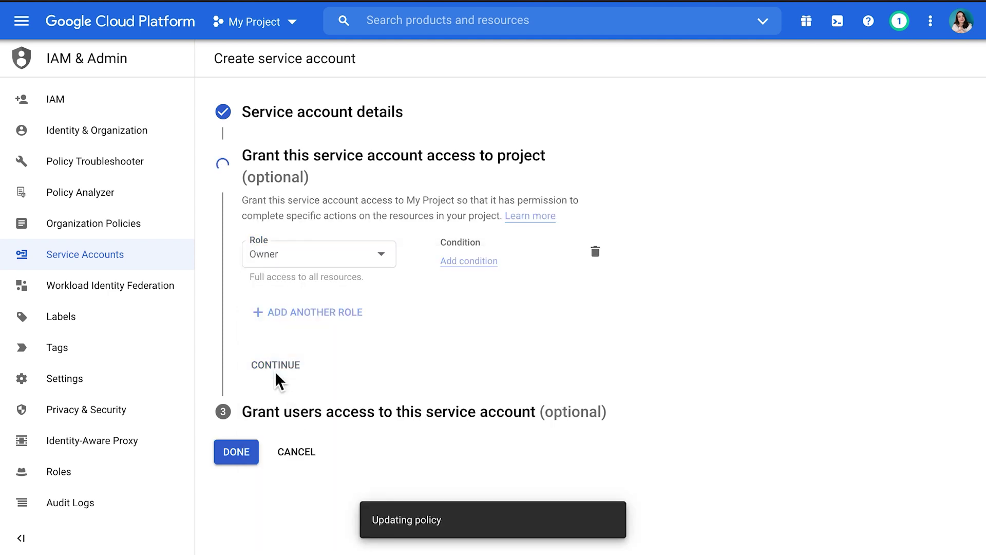
pyautogui.click(239, 432)
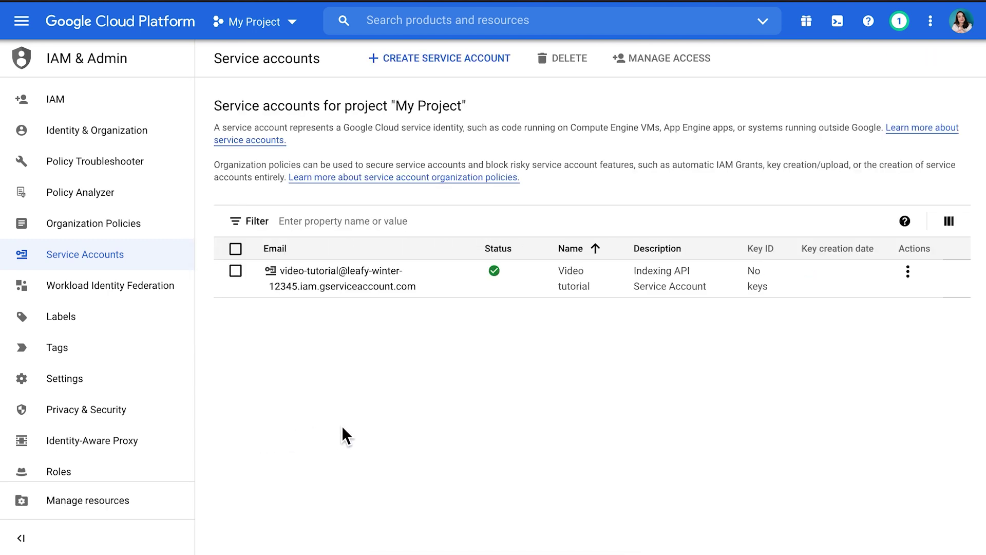
# Step: Create a new JSON private key for Video tutorial and save the downloaded key file
pyautogui.click(908, 270)
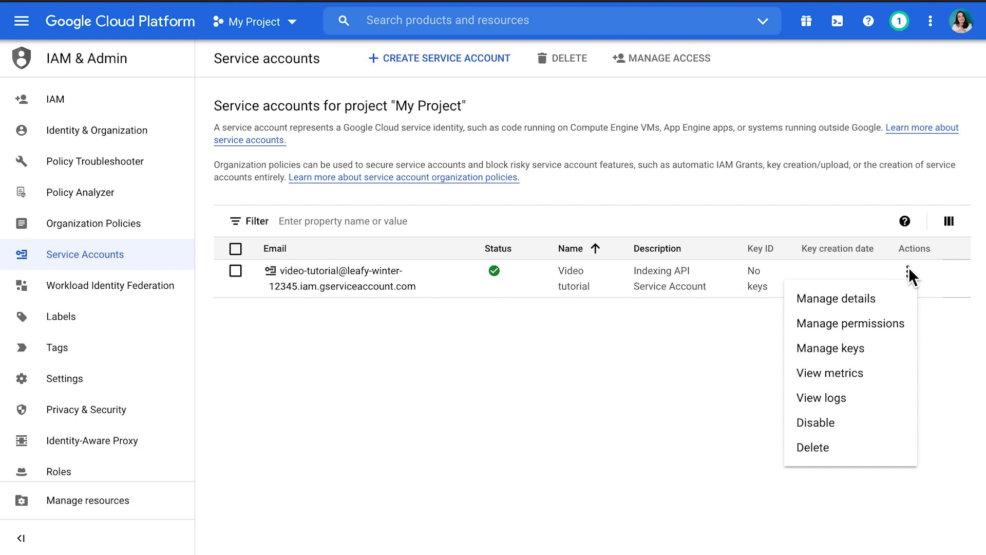
pyautogui.click(876, 354)
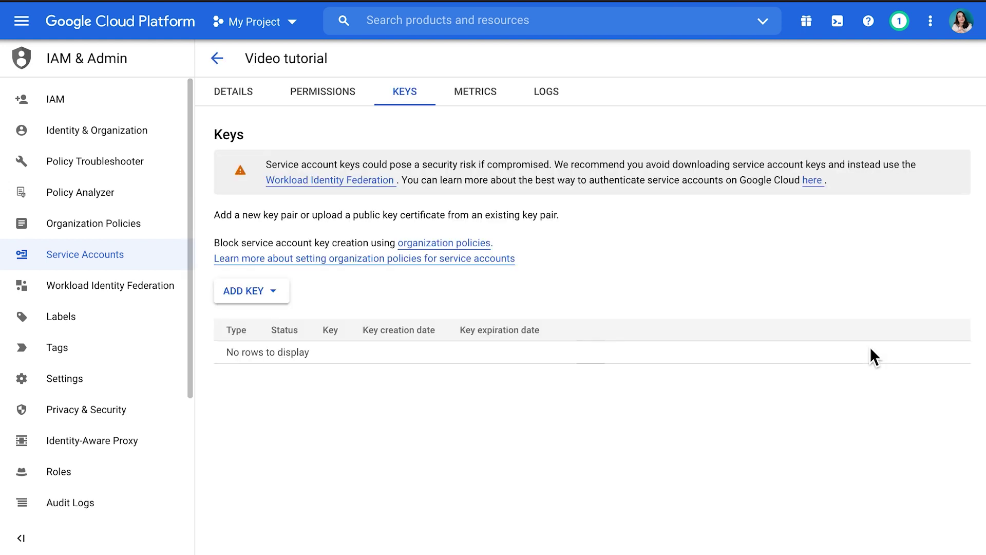
pyautogui.click(272, 296)
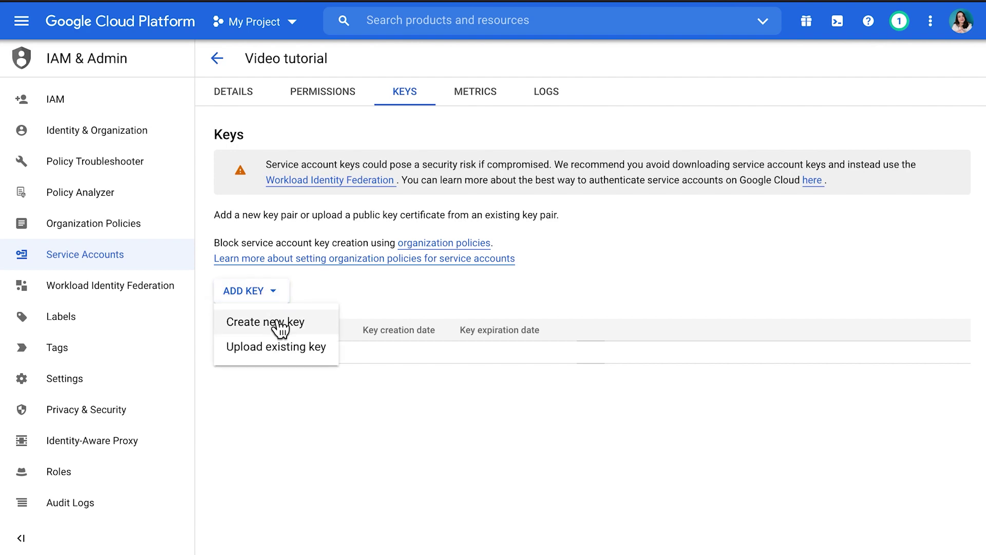
pyautogui.click(274, 320)
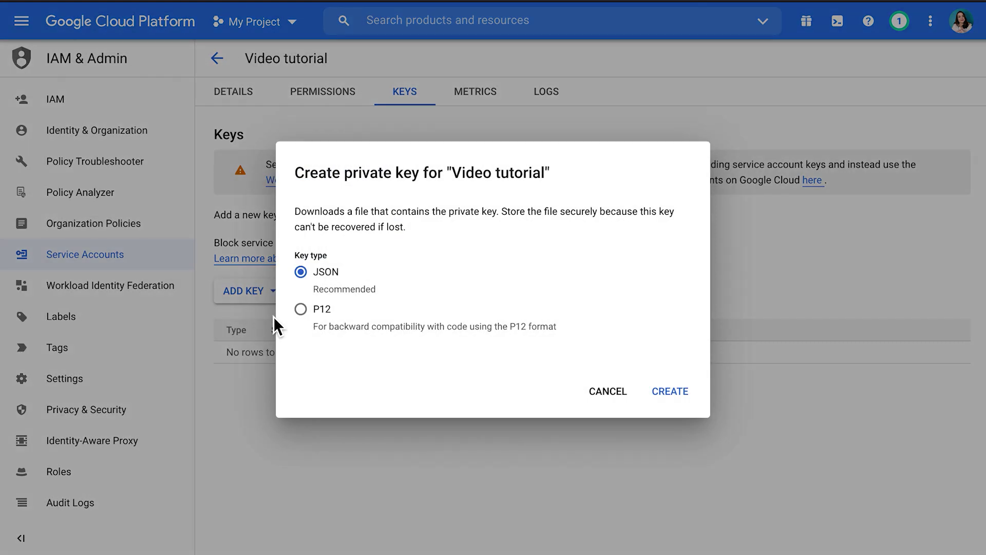
pyautogui.click(311, 280)
pyautogui.click(670, 392)
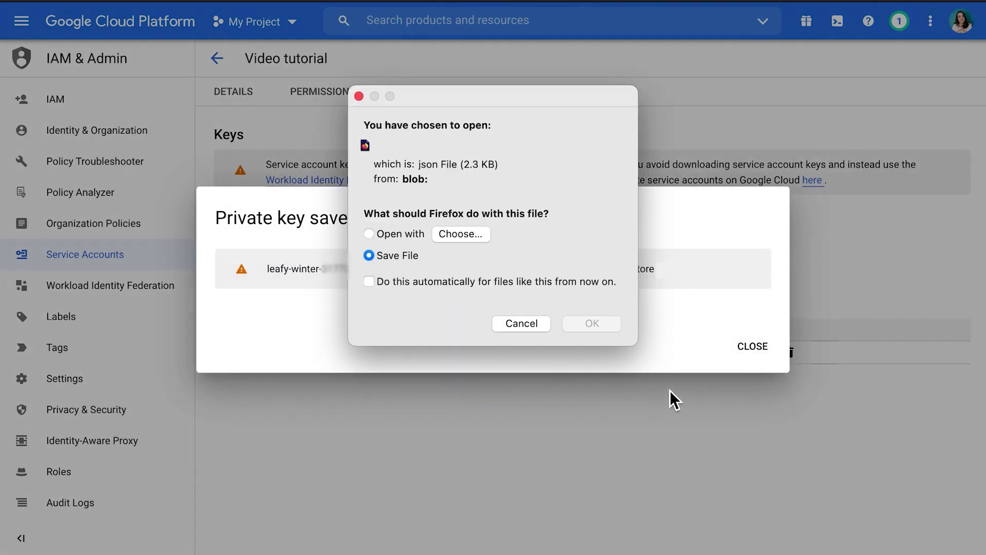
pyautogui.click(592, 323)
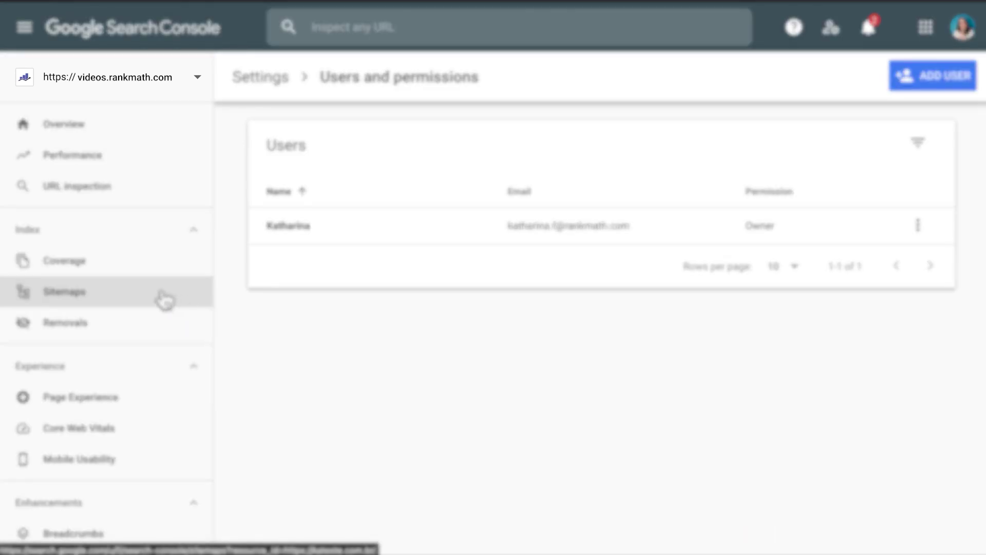
# Step: From Users and permissions, open Manage property owners for the videos.rankmath.com owner account
pyautogui.scroll(-6, 175, 382)
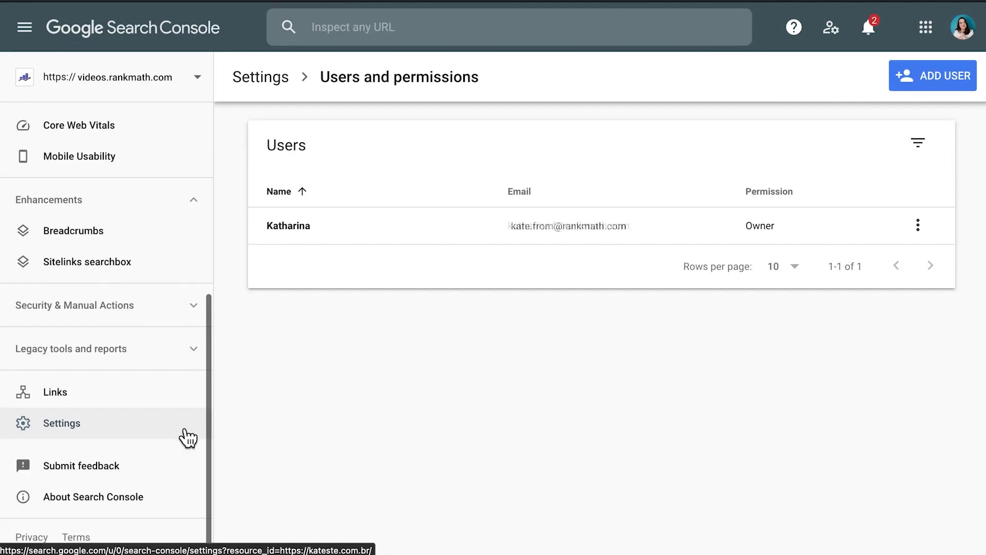
pyautogui.click(154, 424)
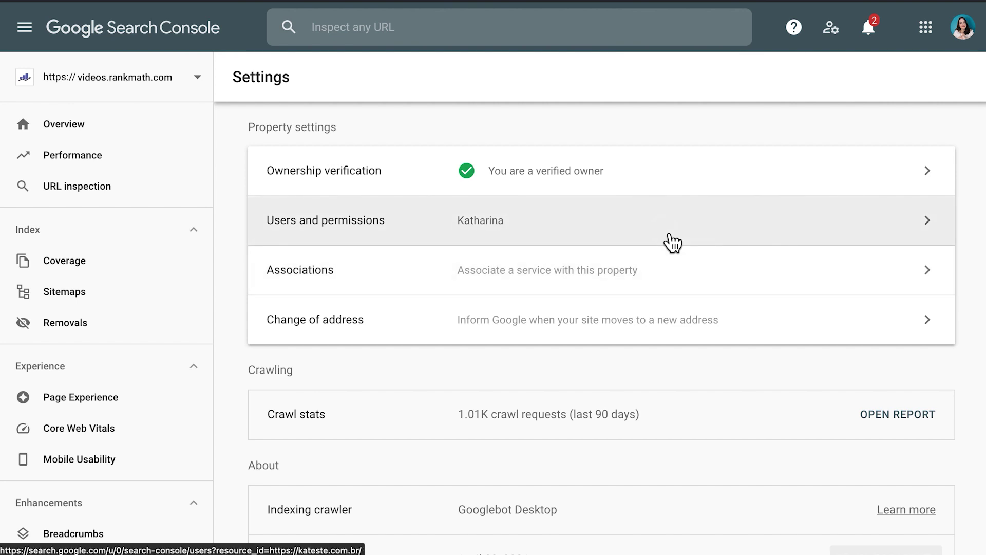
pyautogui.click(668, 238)
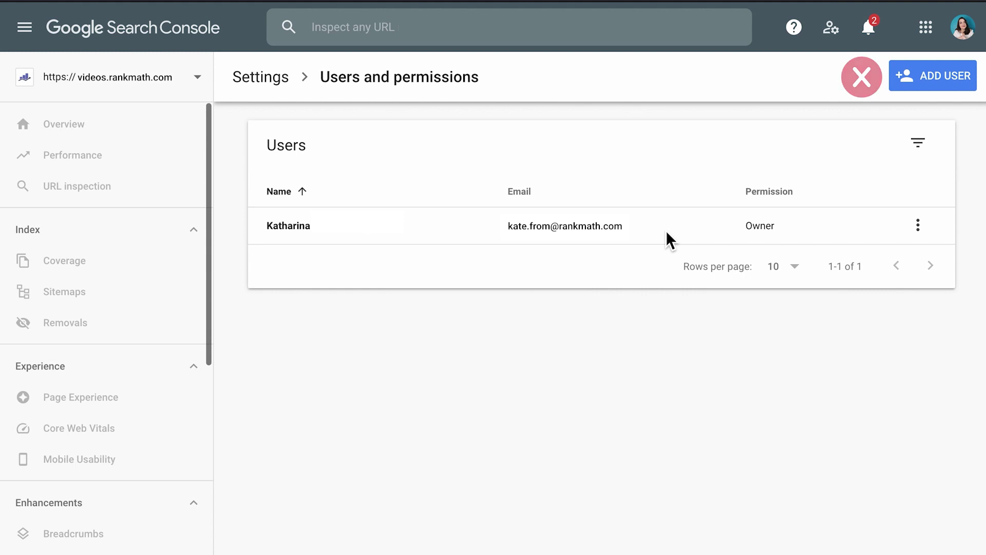
pyautogui.click(920, 235)
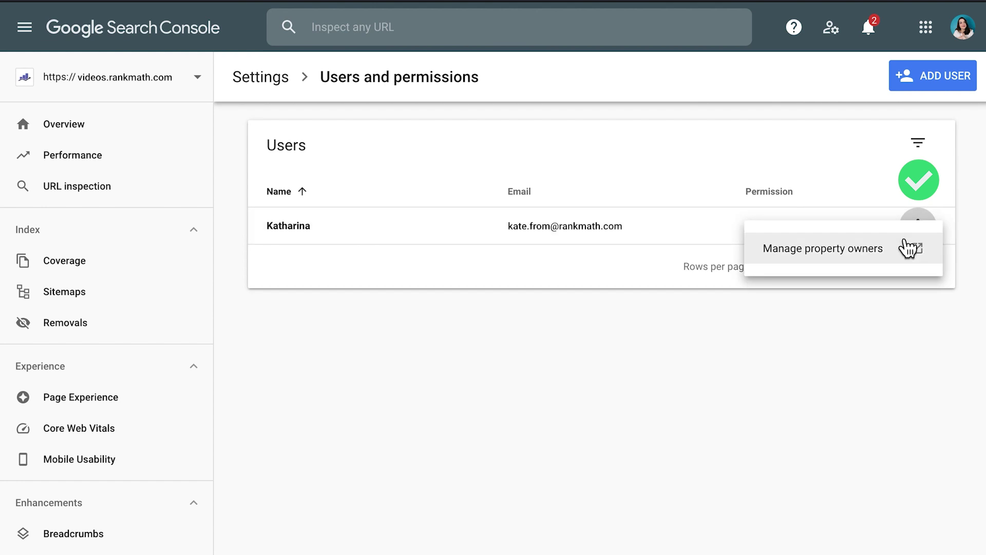
pyautogui.click(846, 251)
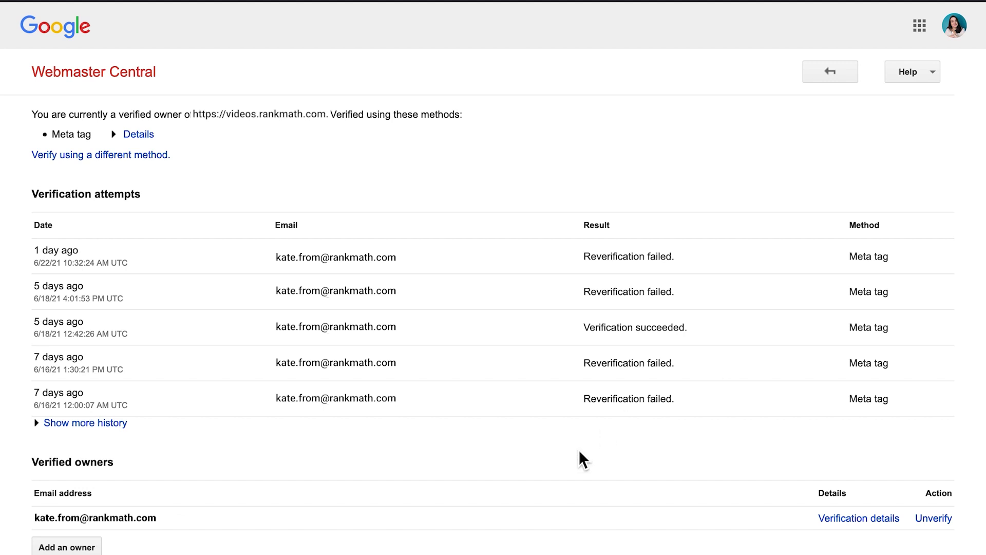
# Step: Add the service account's email address as a new verified owner of the site
pyautogui.scroll(-2, 578, 448)
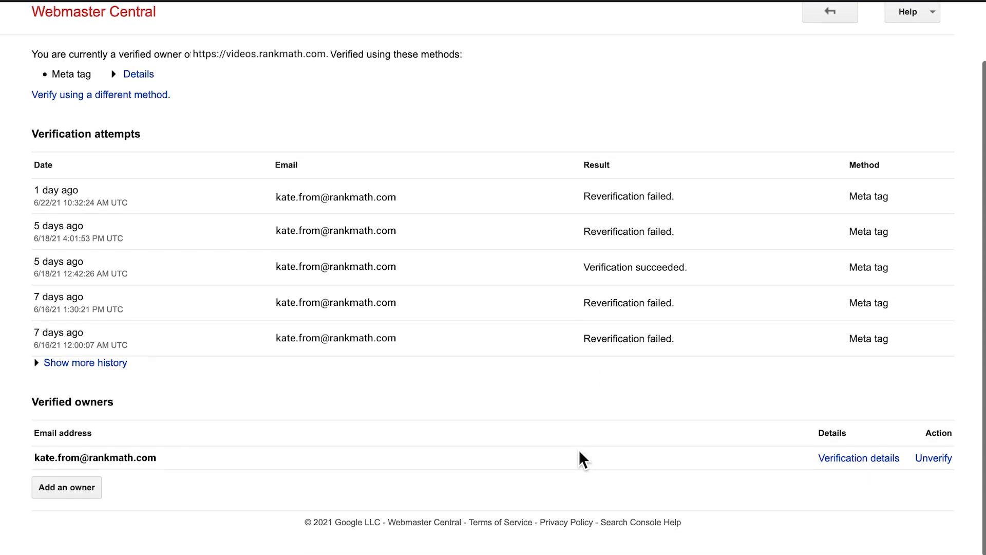
pyautogui.click(85, 492)
pyautogui.hotkey('ctrl', 'v')
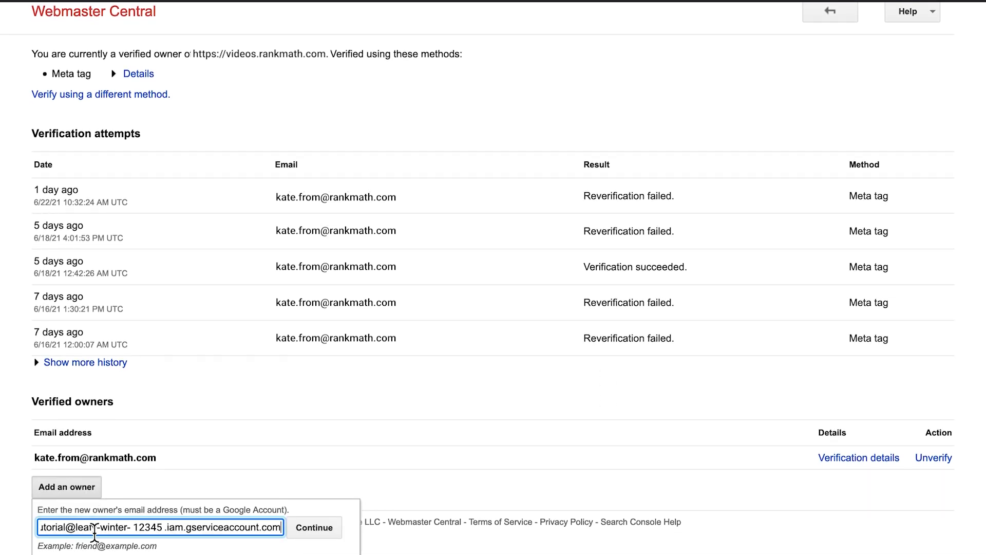
pyautogui.click(313, 537)
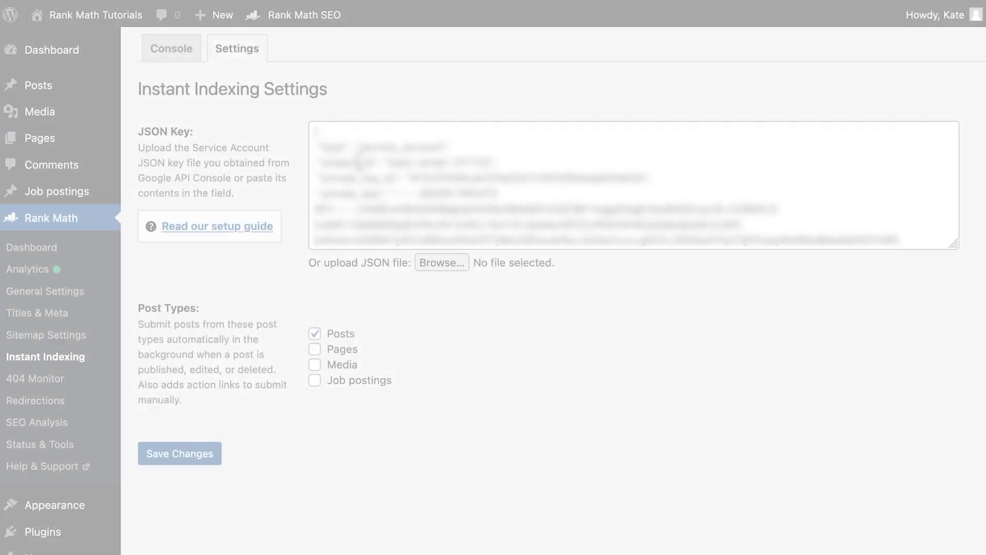
# Step: Switch automatic submission from Posts to Job postings, save the settings, and view the Console
pyautogui.click(330, 135)
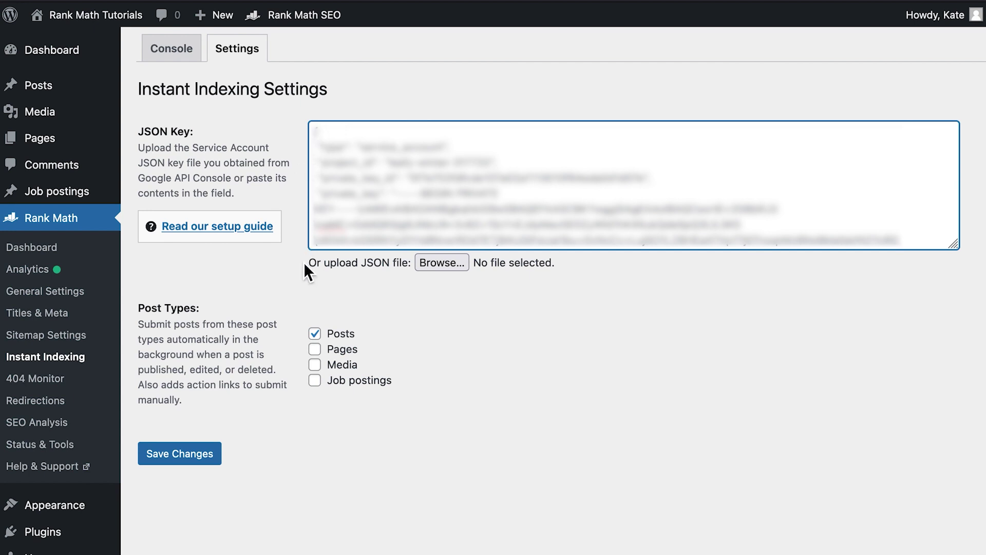
pyautogui.click(316, 335)
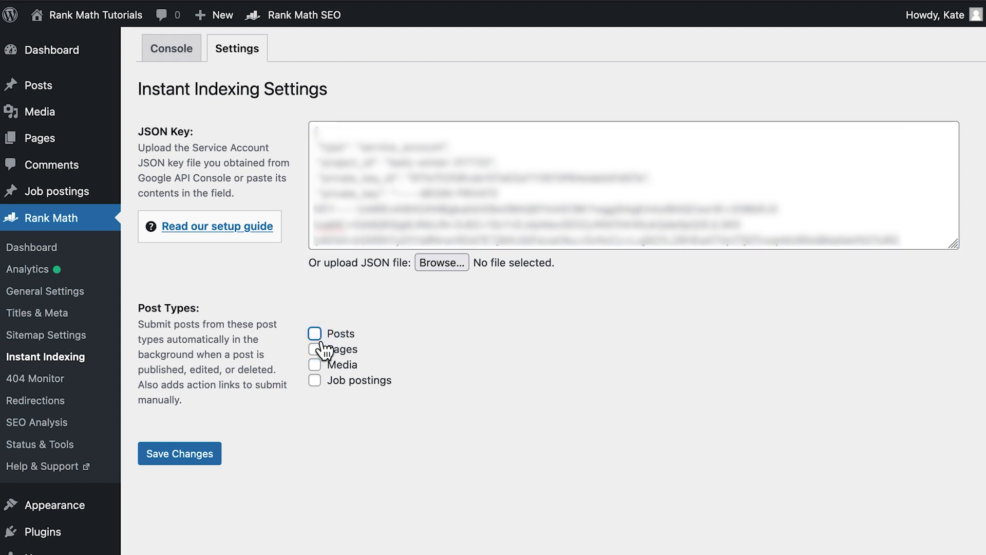
pyautogui.click(316, 384)
pyautogui.click(210, 467)
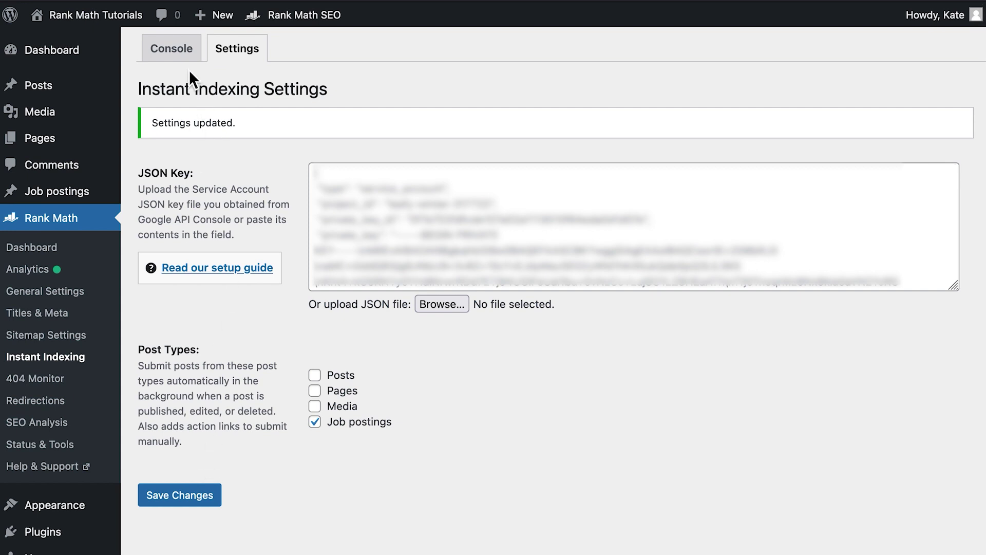
pyautogui.click(186, 56)
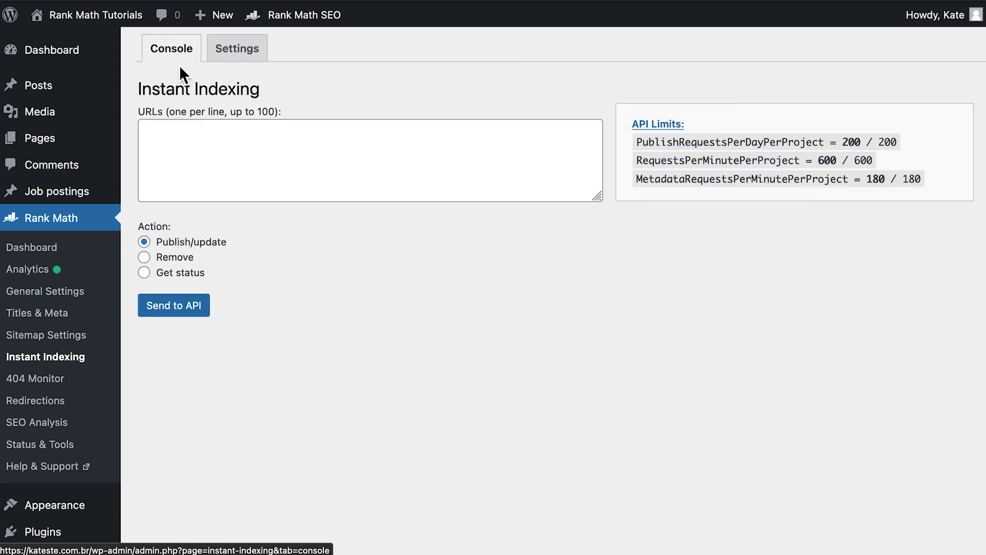
# Step: Paste the job-in-accounting posting URL and submit it to the Indexing API as an update
pyautogui.click(197, 144)
pyautogui.write('https://videos.rankmath.com/job_postings/job-in-accounting/')
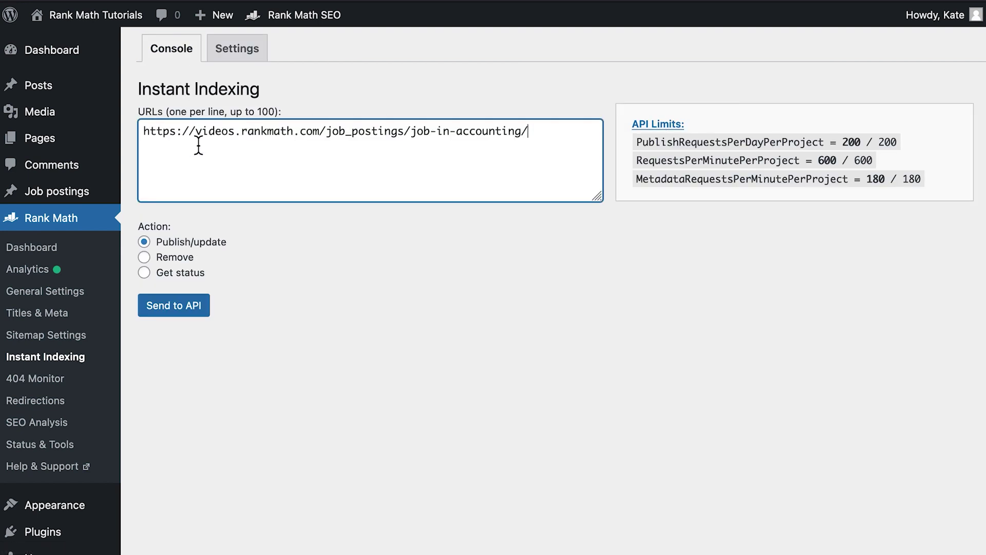
pyautogui.click(184, 307)
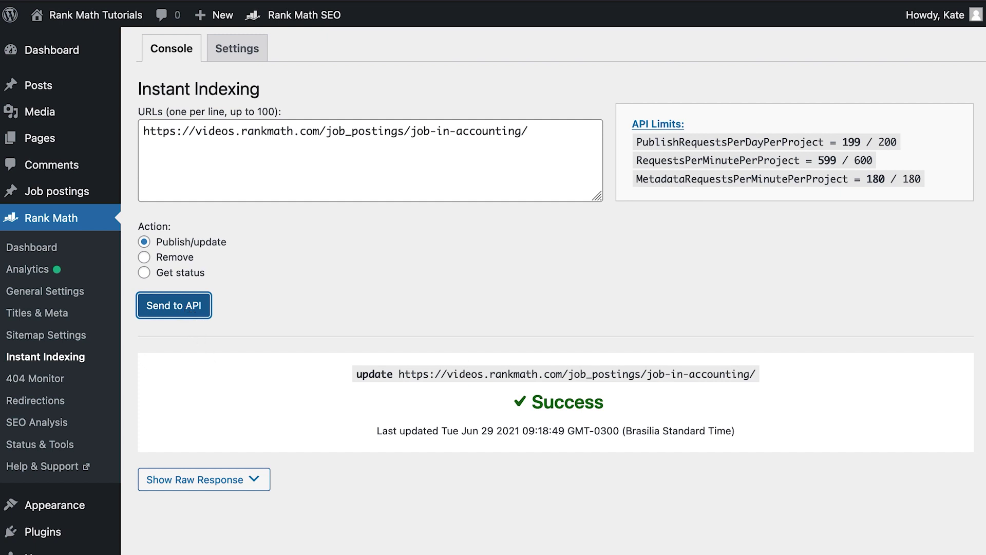
# Step: Send a Remove request for the same URL, then request its indexing status
pyautogui.click(178, 258)
pyautogui.click(180, 307)
pyautogui.click(146, 272)
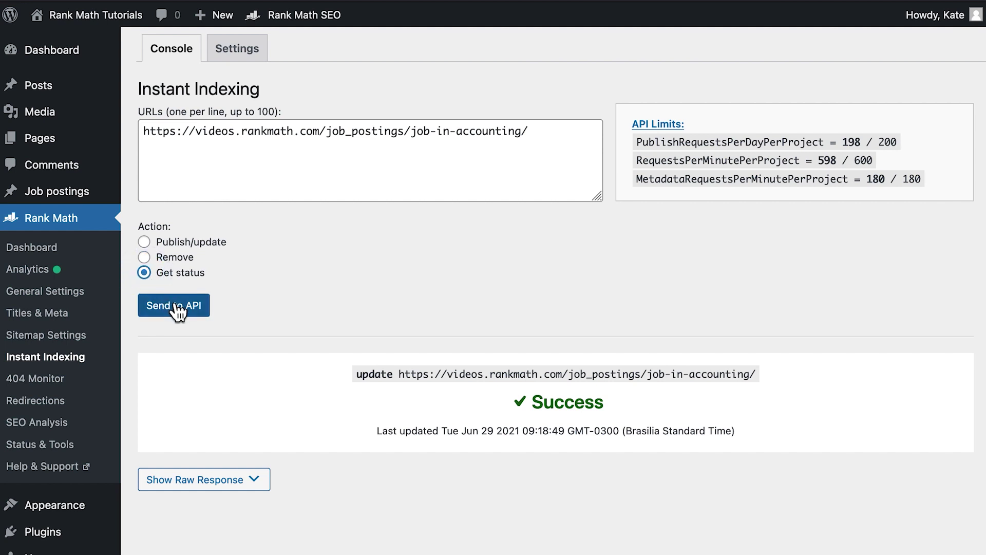
pyautogui.click(173, 306)
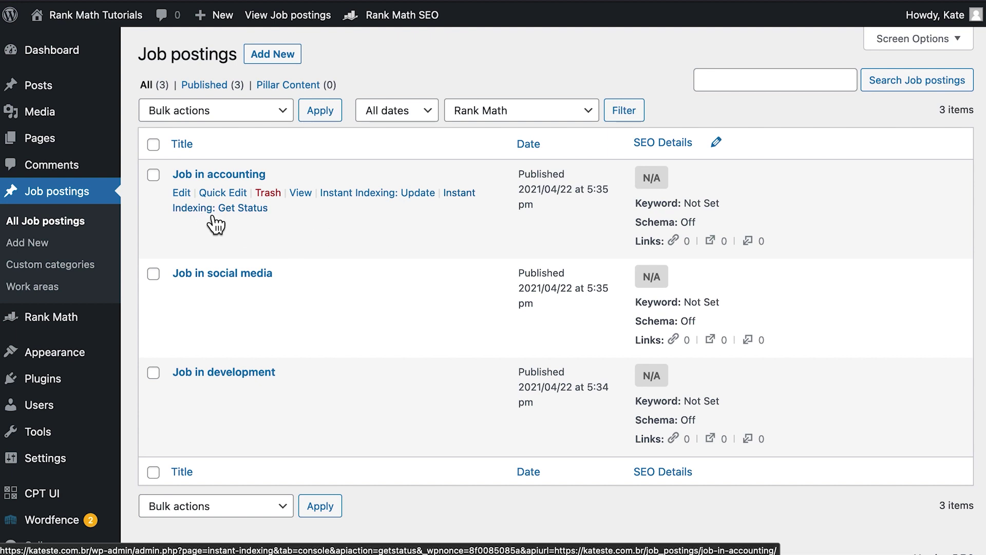
# Step: Run the bulk Instant Indexing: Get Status action on Job in accounting and Job in development
pyautogui.click(153, 174)
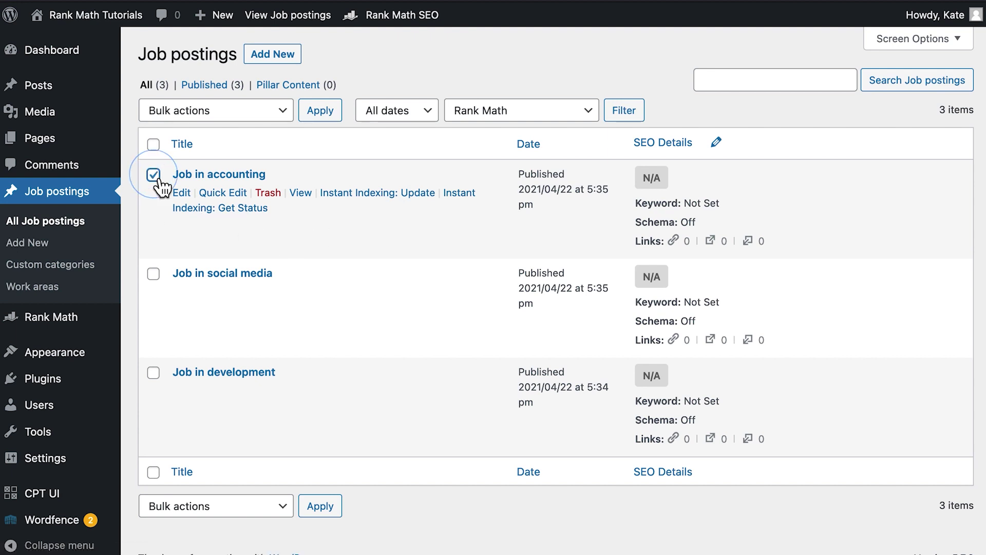
pyautogui.click(153, 371)
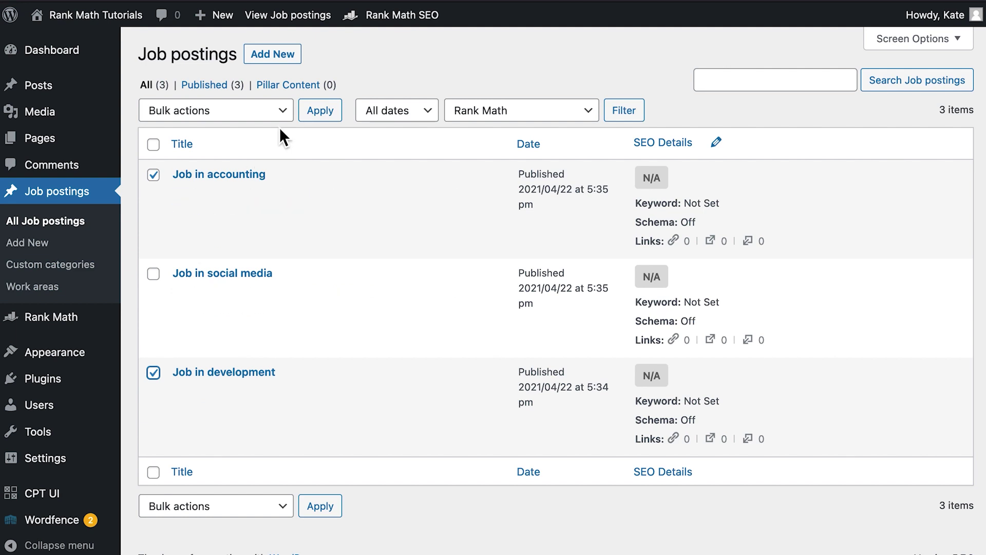
pyautogui.click(285, 113)
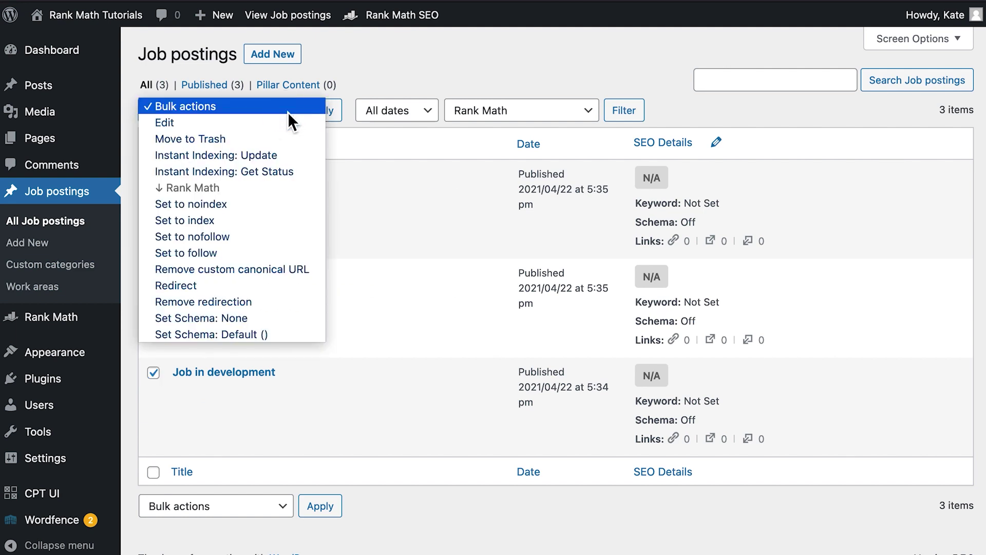
pyautogui.click(272, 173)
pyautogui.click(331, 117)
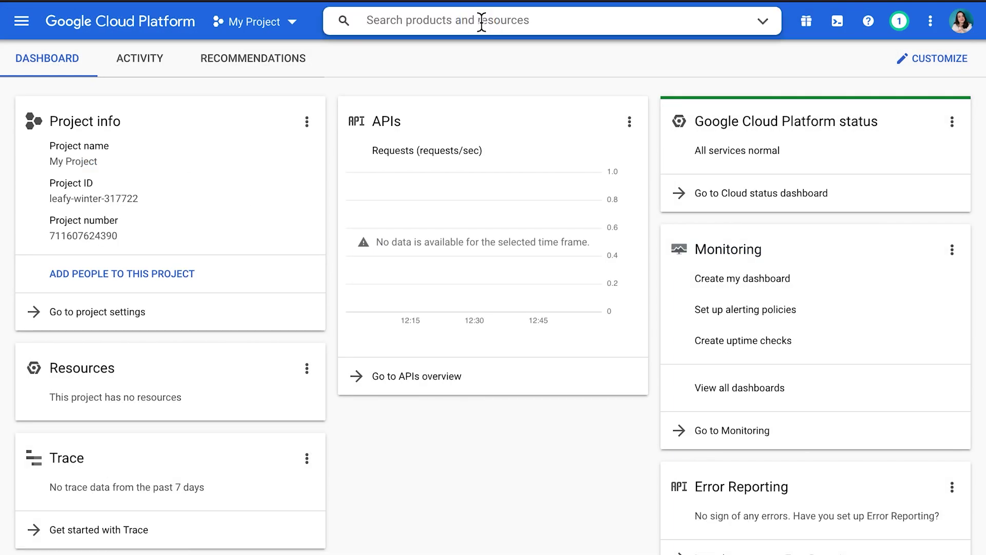
# Step: Search 'indexing api' and enable the Indexing API for My Project
pyautogui.click(480, 21)
pyautogui.write('indexing api')
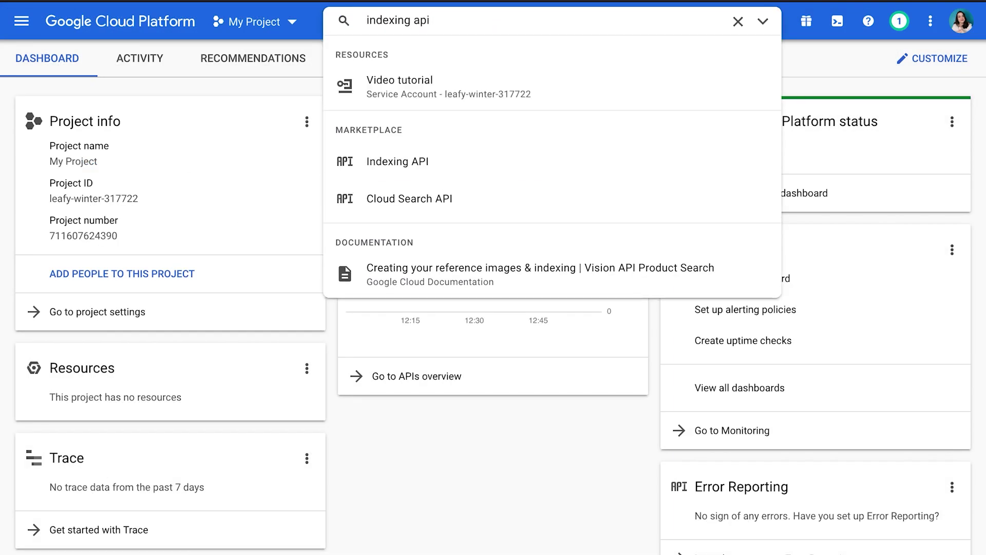
pyautogui.click(457, 164)
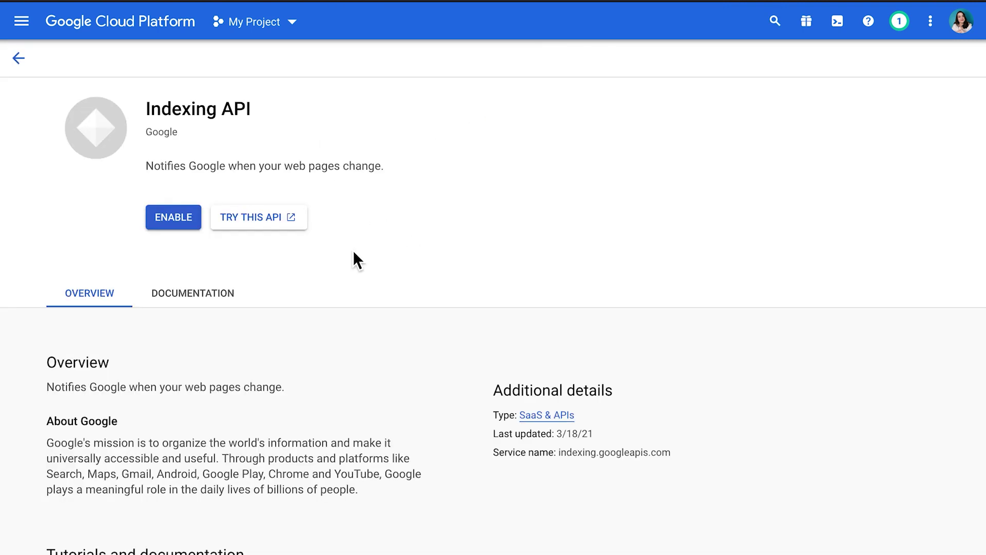
pyautogui.click(177, 224)
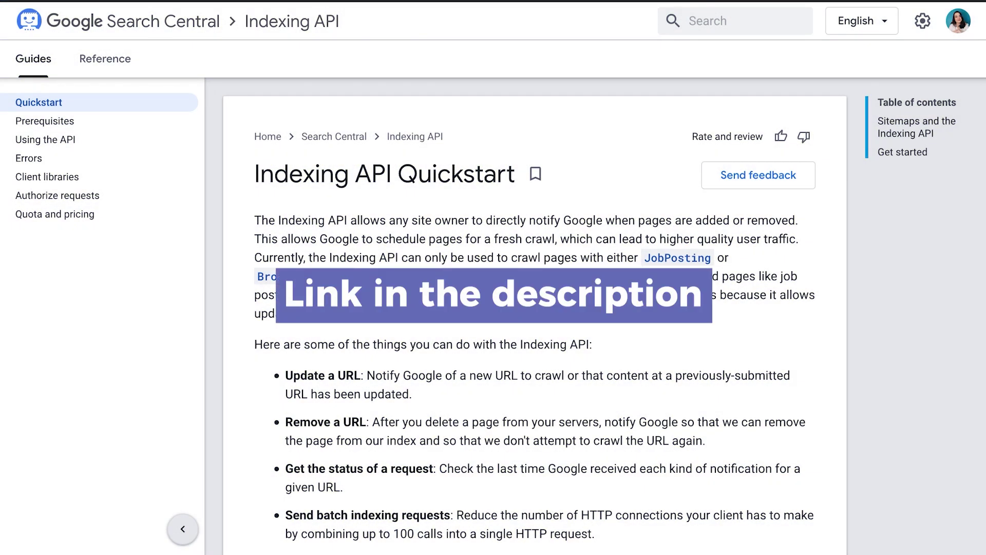
pyautogui.scroll(-5, 535, 309)
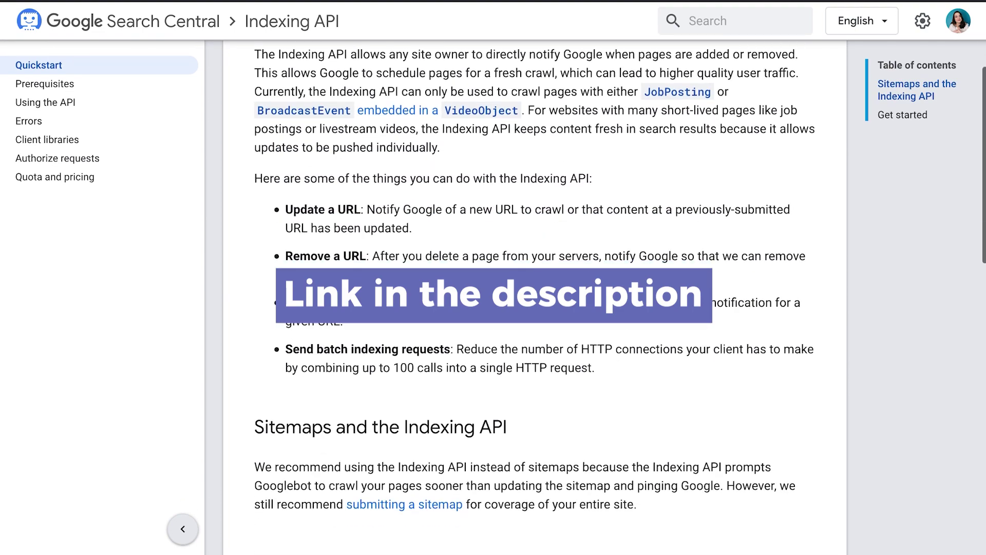